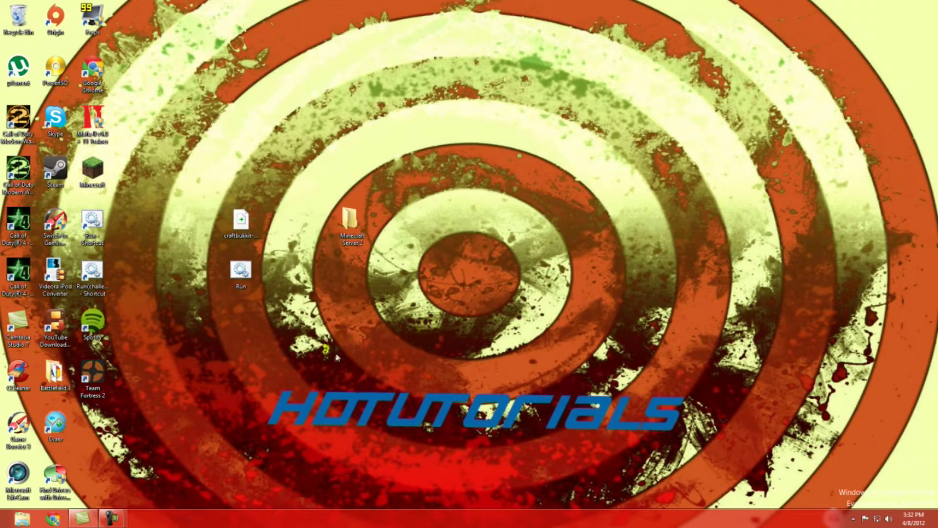
# Step: Drag the Minecraft Server 2 folder higher on the desktop, away from the other files
pyautogui.moveTo(350, 220); pyautogui.dragTo(350, 129)
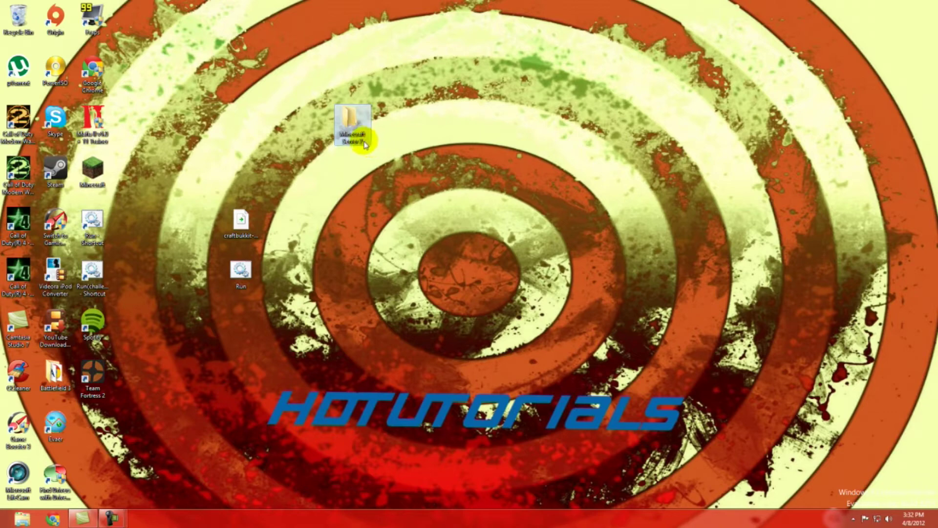
# Step: Put the craftbukkit-1.2.4-R1.0 jar into Minecraft Server 2, then test-launch the desktop Run file
pyautogui.doubleClick(352, 132)
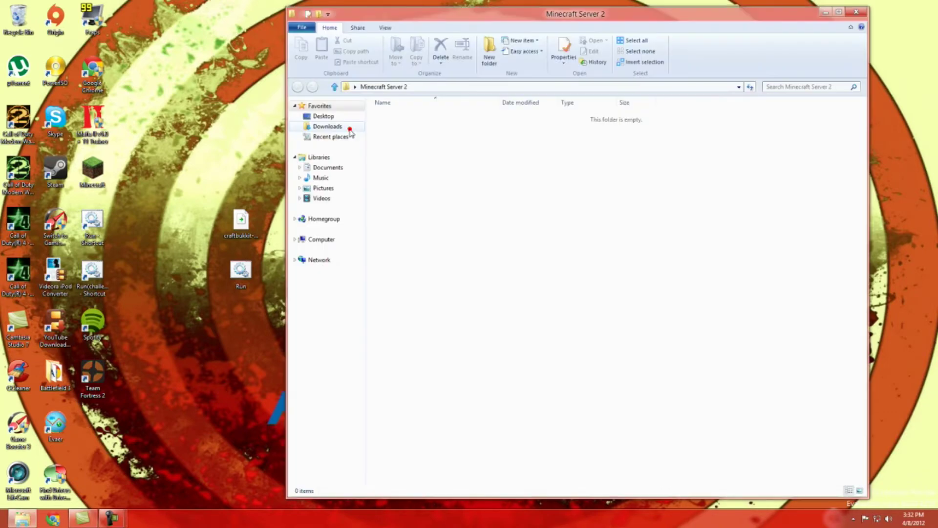
pyautogui.moveTo(428, 30); pyautogui.dragTo(930, 6)
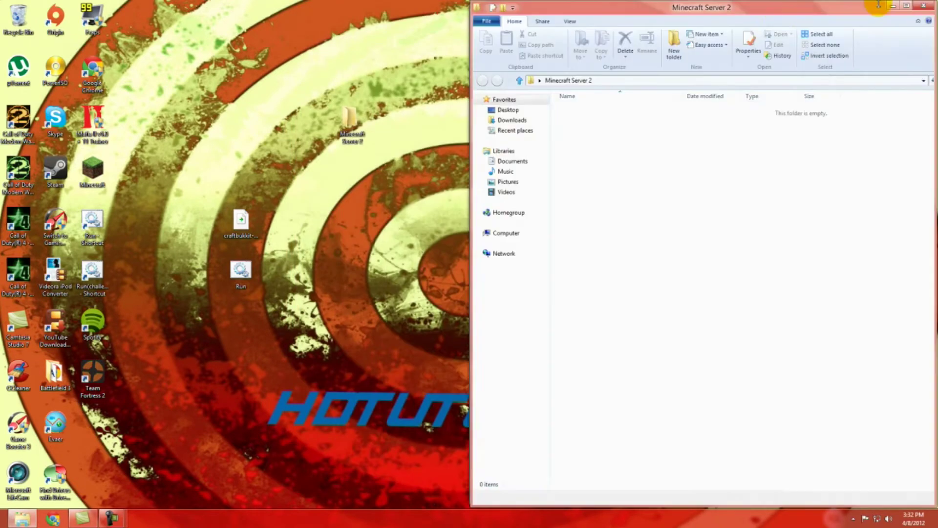
pyautogui.moveTo(241, 224); pyautogui.dragTo(390, 227)
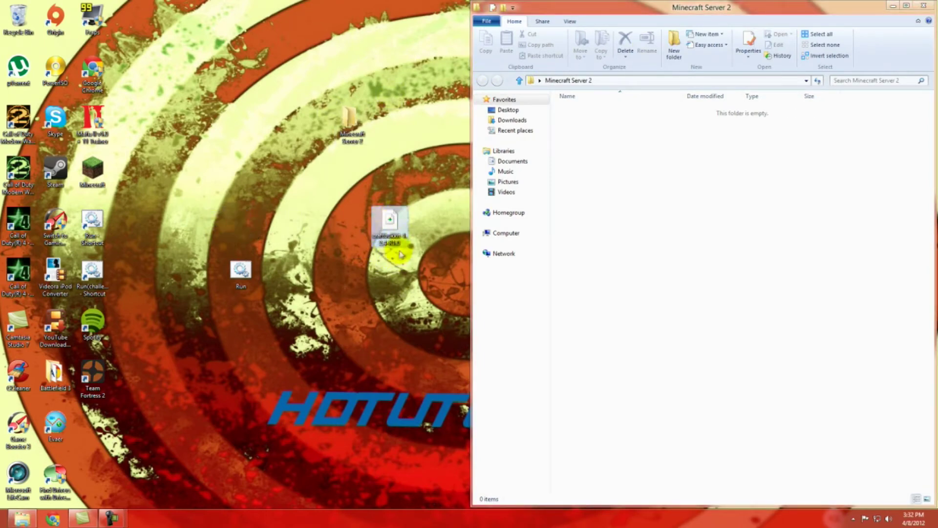
pyautogui.moveTo(240, 223)
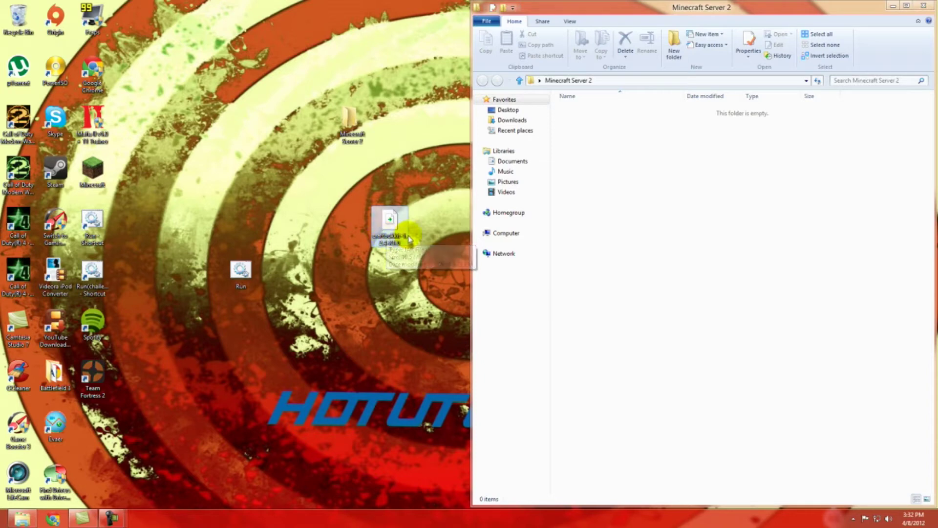
pyautogui.moveTo(390, 224); pyautogui.dragTo(607, 179)
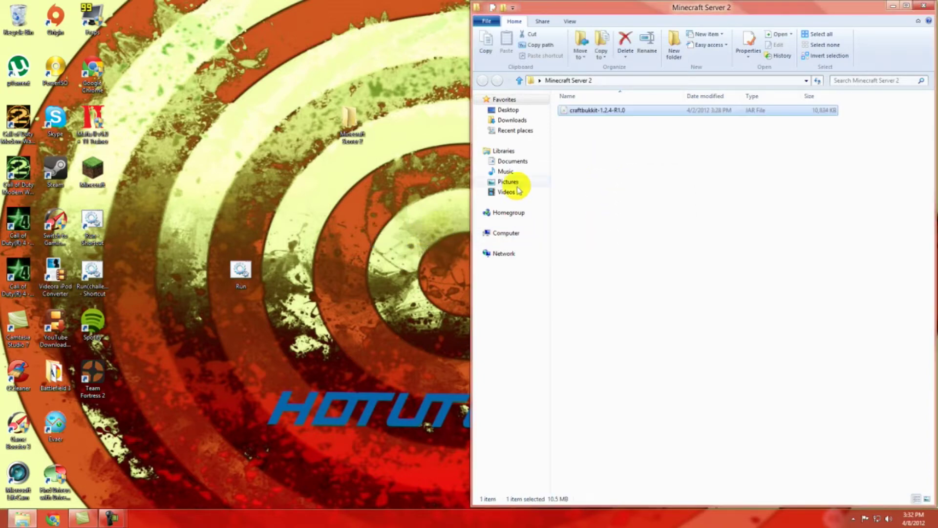
pyautogui.click(241, 272)
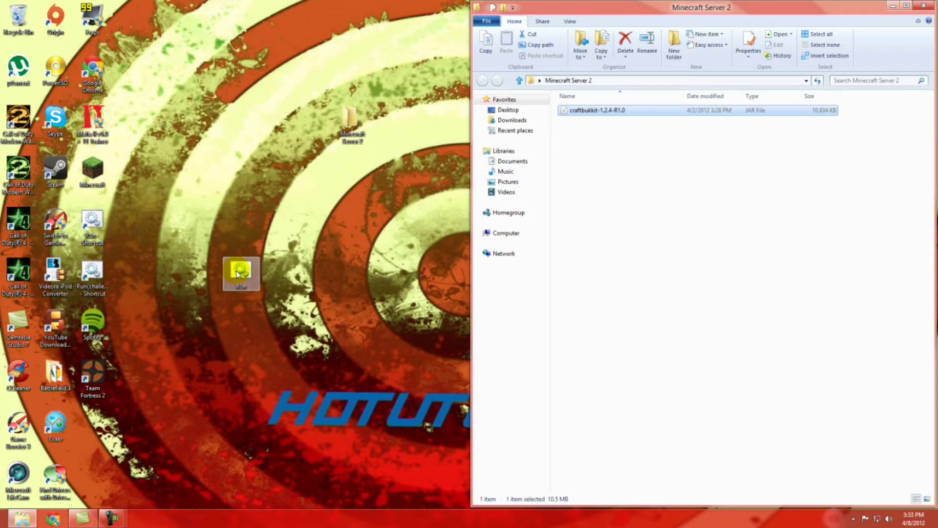
pyautogui.doubleClick(241, 272)
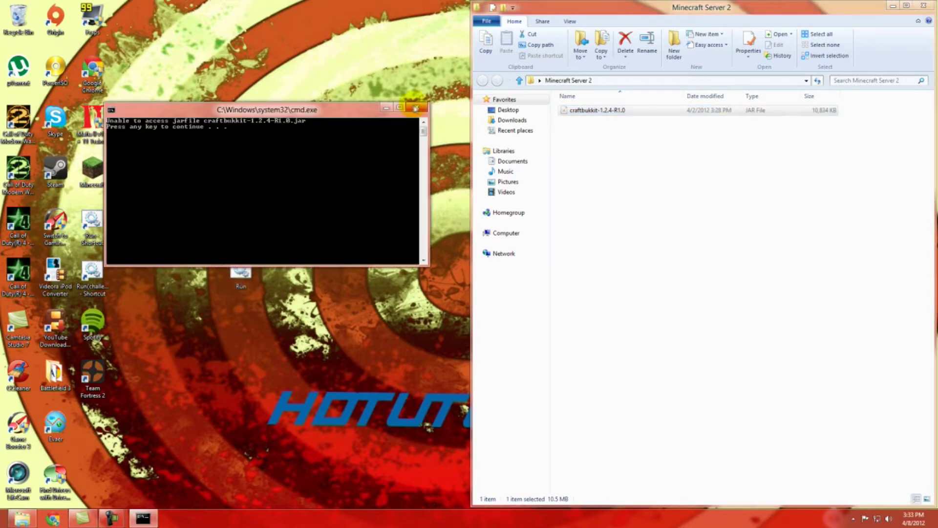
# Step: Dismiss the error console and copy the whole java launch script from the desktop Run file
pyautogui.click(415, 109)
pyautogui.rightClick(239, 273)
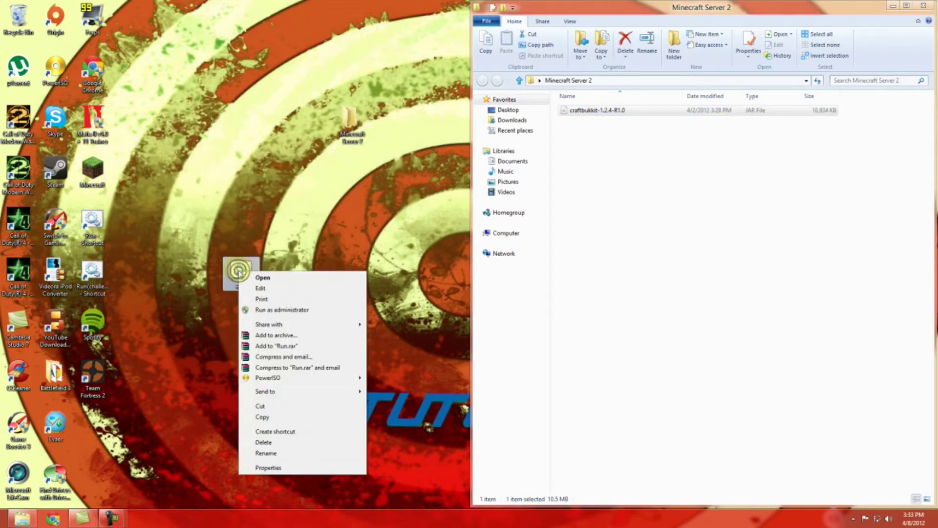
pyautogui.click(261, 288)
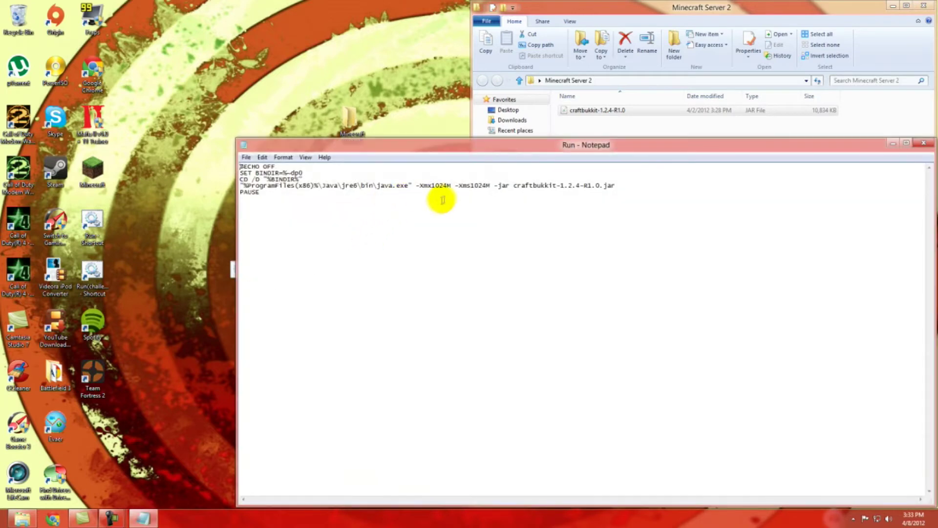
pyautogui.moveTo(440, 201); pyautogui.dragTo(231, 167)
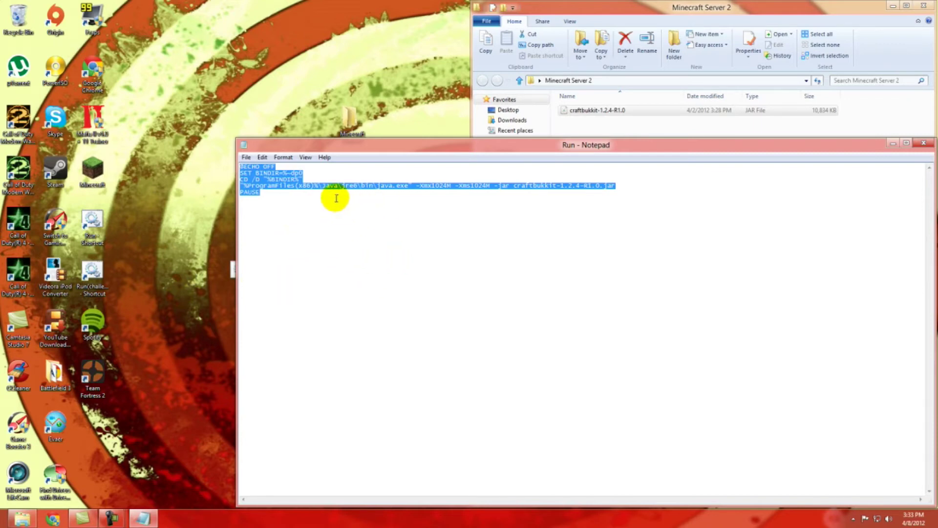
pyautogui.rightClick(291, 186)
pyautogui.click(312, 218)
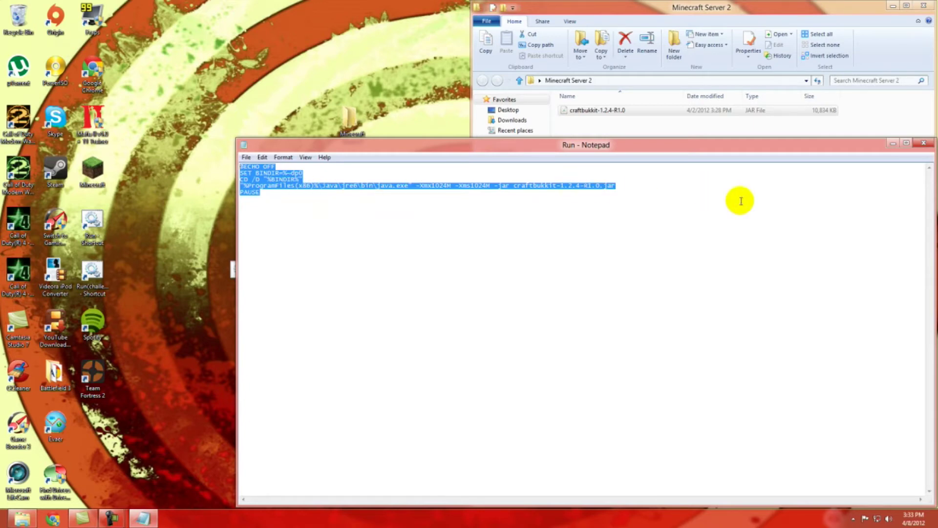
pyautogui.click(891, 145)
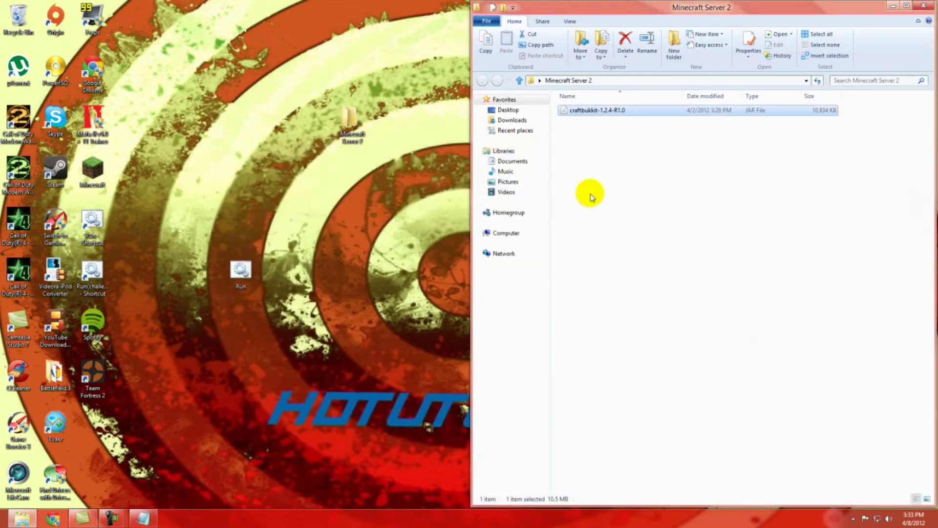
# Step: Create a new text document named Run in Minecraft Server 2
pyautogui.rightClick(592, 130)
pyautogui.moveTo(613, 261)
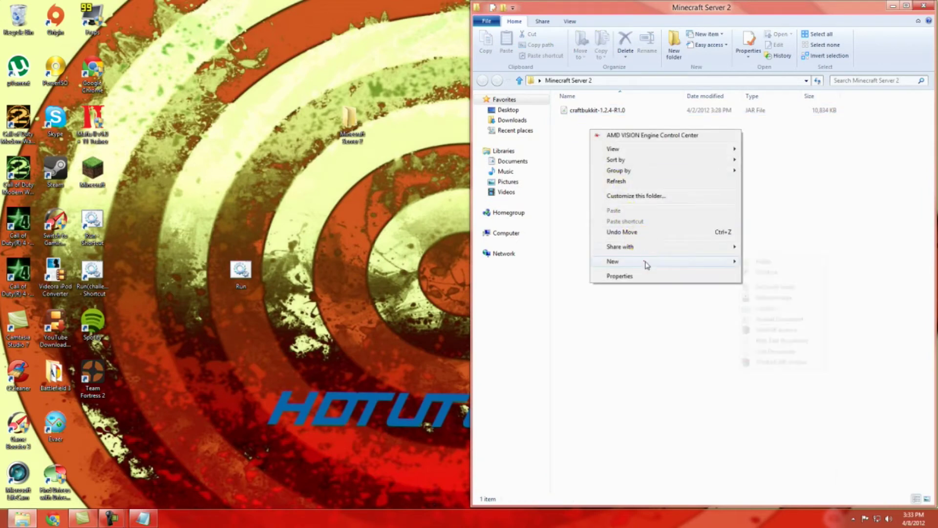
pyautogui.click(779, 354)
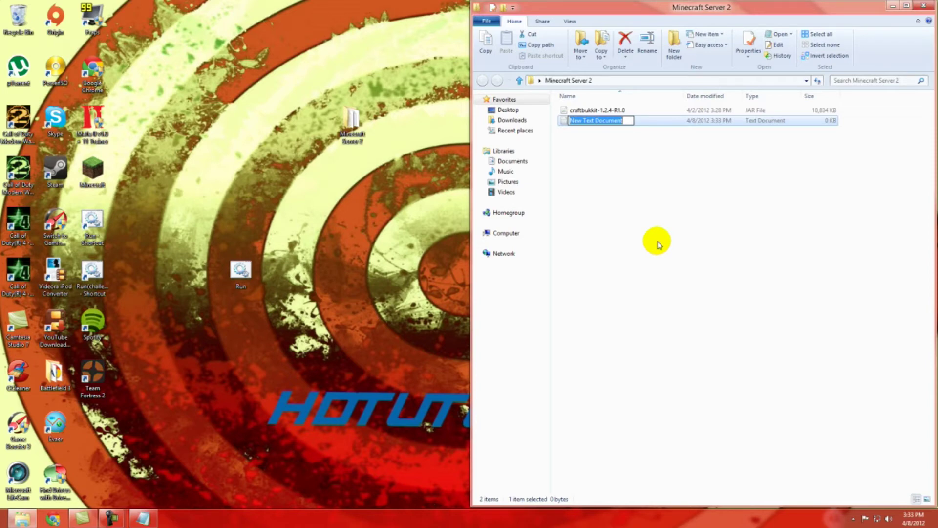
pyautogui.write('Run')
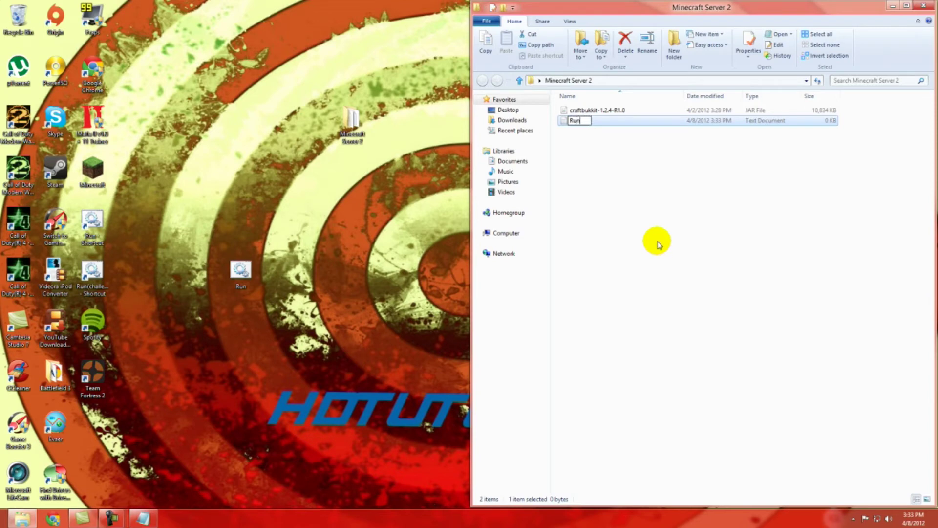
pyautogui.press('Return')
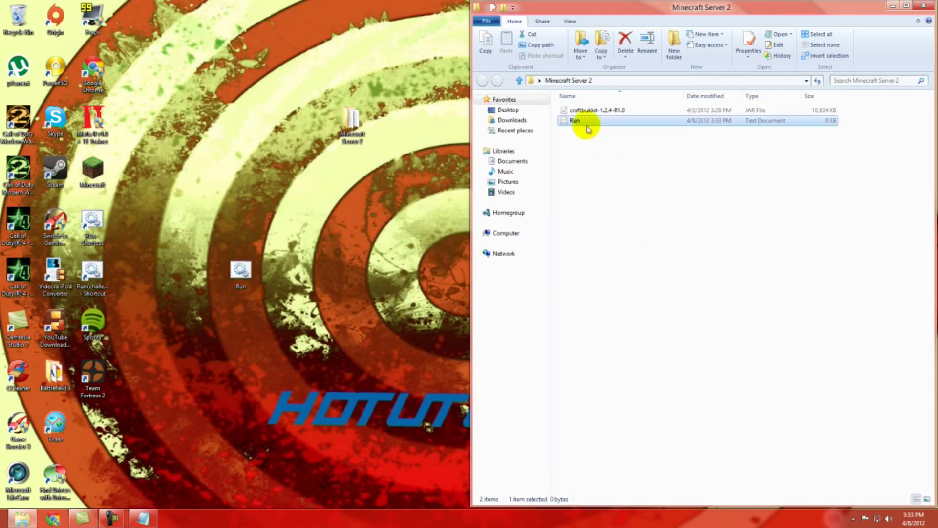
# Step: Paste the copied launch script into the Run text document
pyautogui.doubleClick(576, 120)
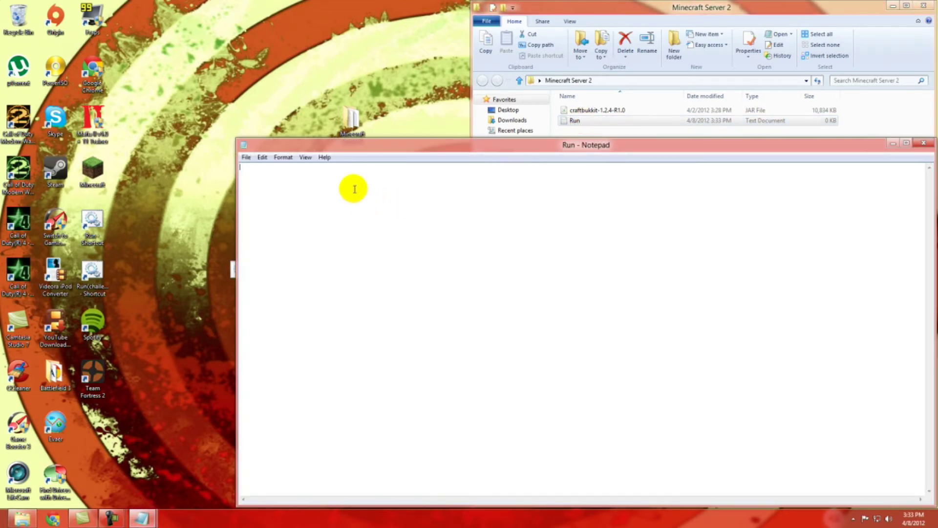
pyautogui.click(355, 188)
pyautogui.hotkey('ctrl', 'v')
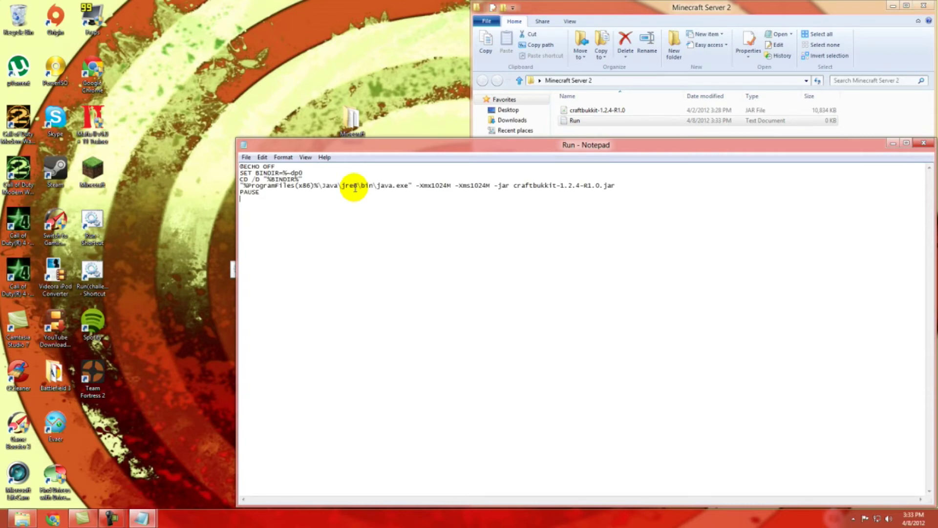
pyautogui.click(246, 157)
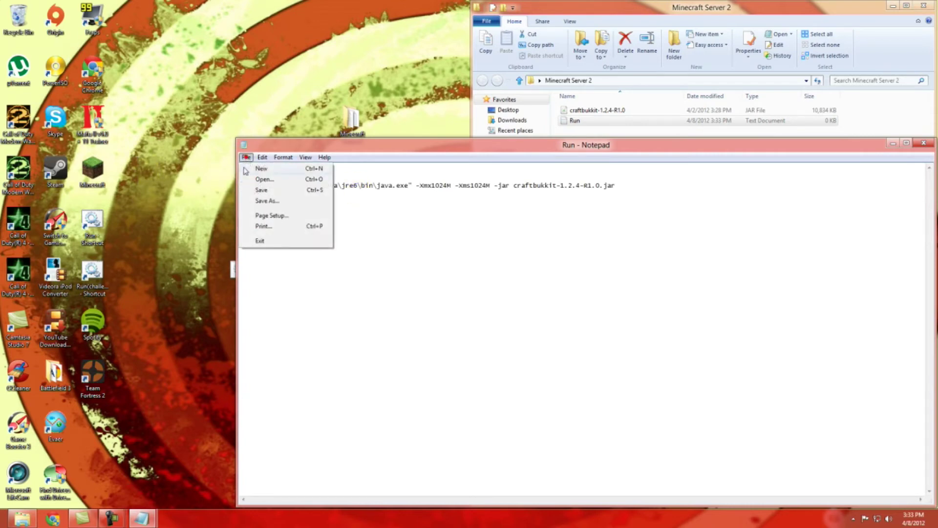
# Step: Save the pasted script under the file name Run.bat in Minecraft Server 2
pyautogui.click(265, 201)
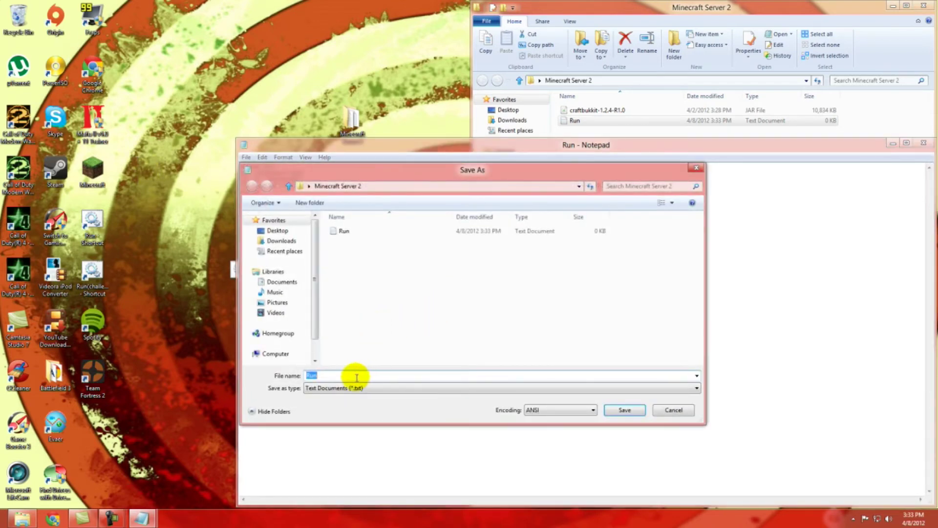
pyautogui.click(354, 376)
pyautogui.write('.')
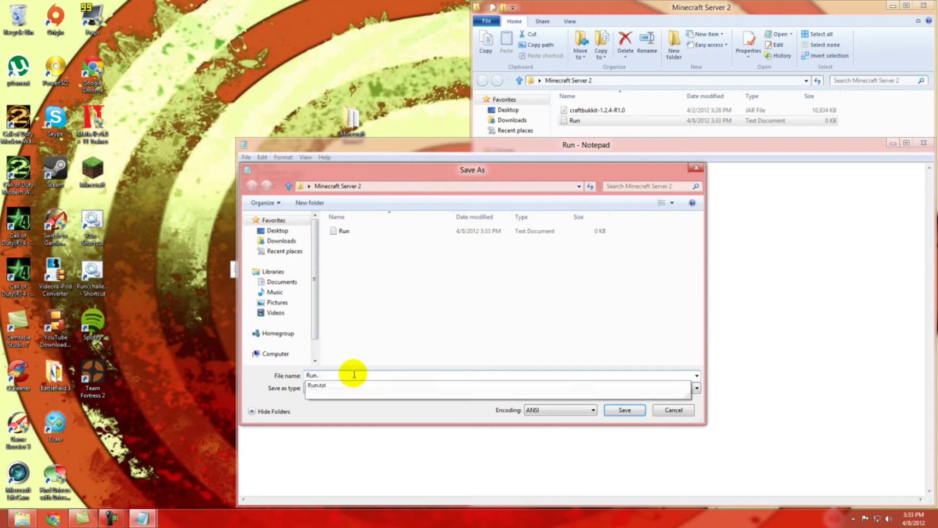
pyautogui.write('bat')
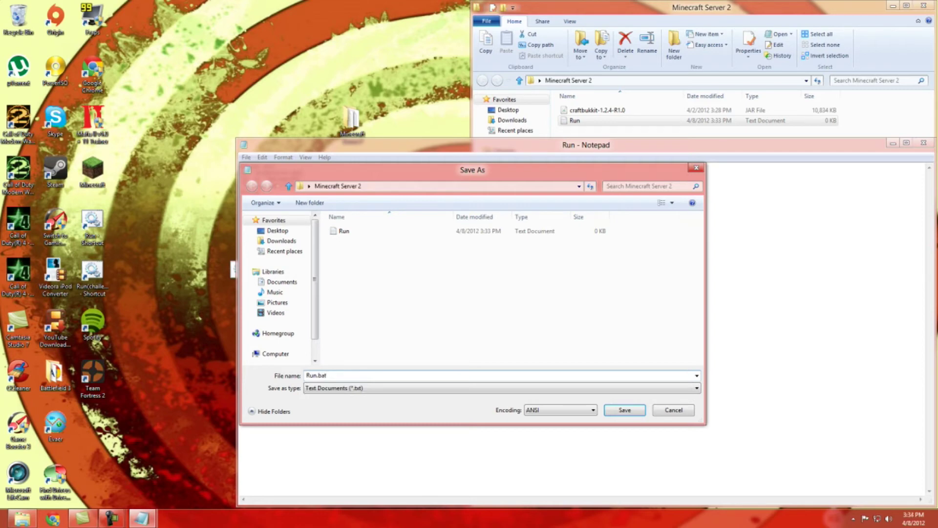
pyautogui.doubleClick(315, 374)
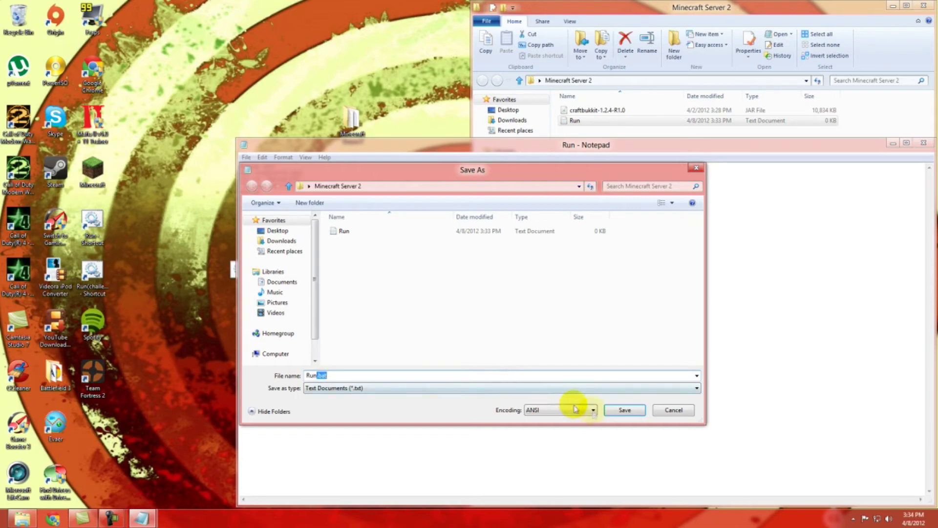
pyautogui.click(627, 409)
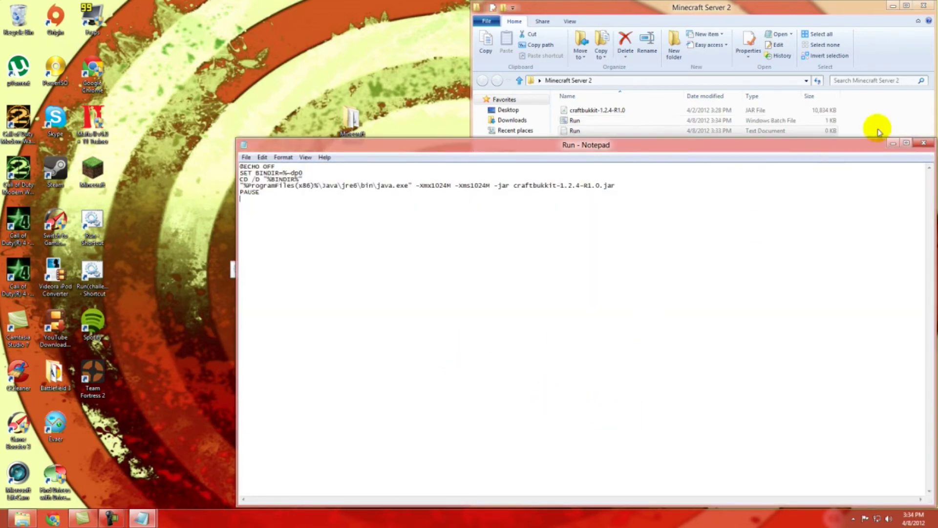
# Step: Delete the leftover Run text document and start the server with Run.bat
pyautogui.click(922, 144)
pyautogui.click(651, 131)
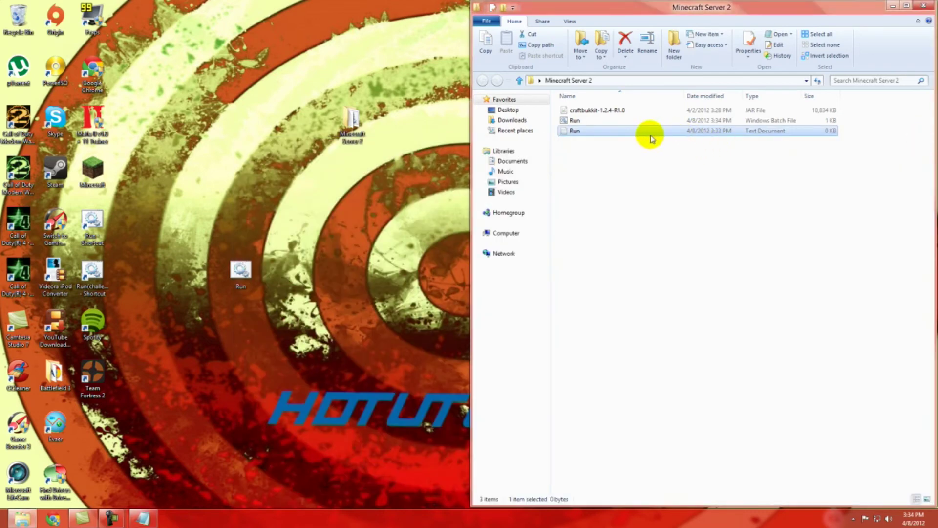
pyautogui.press('Delete')
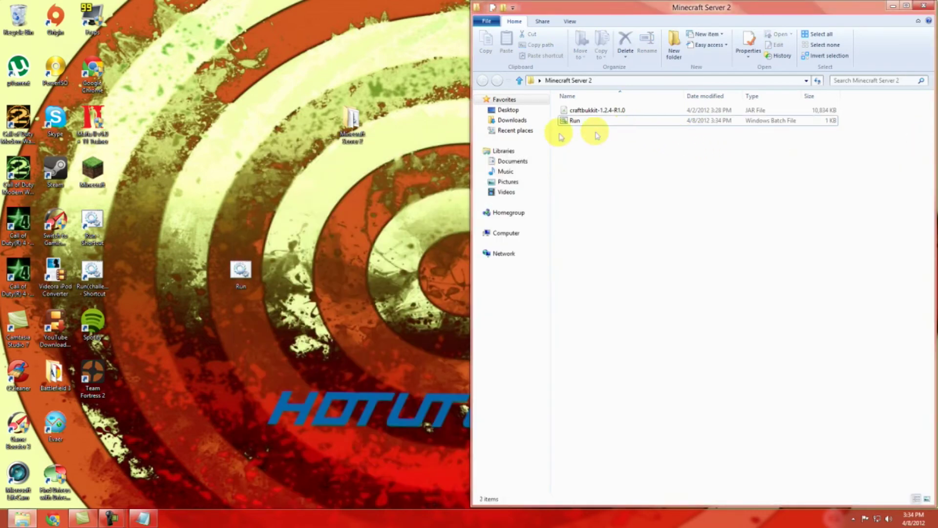
pyautogui.click(574, 123)
pyautogui.doubleClick(574, 120)
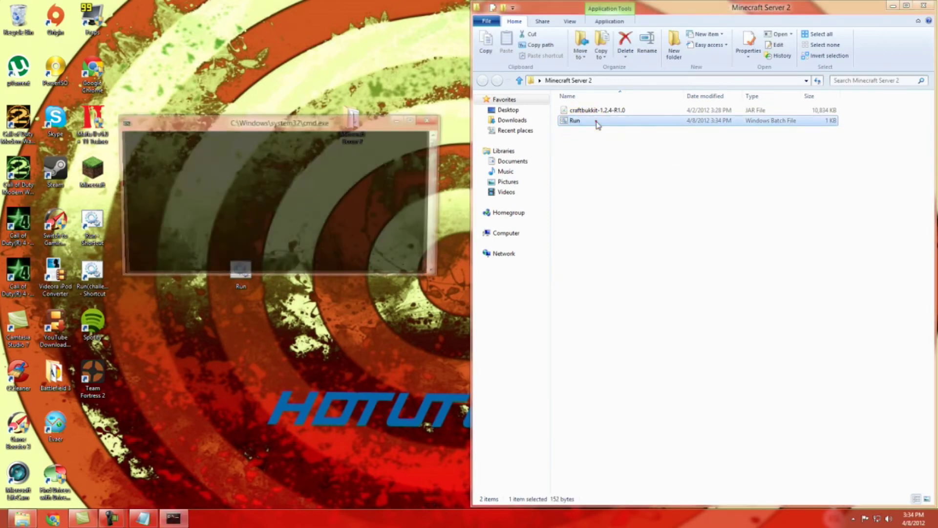